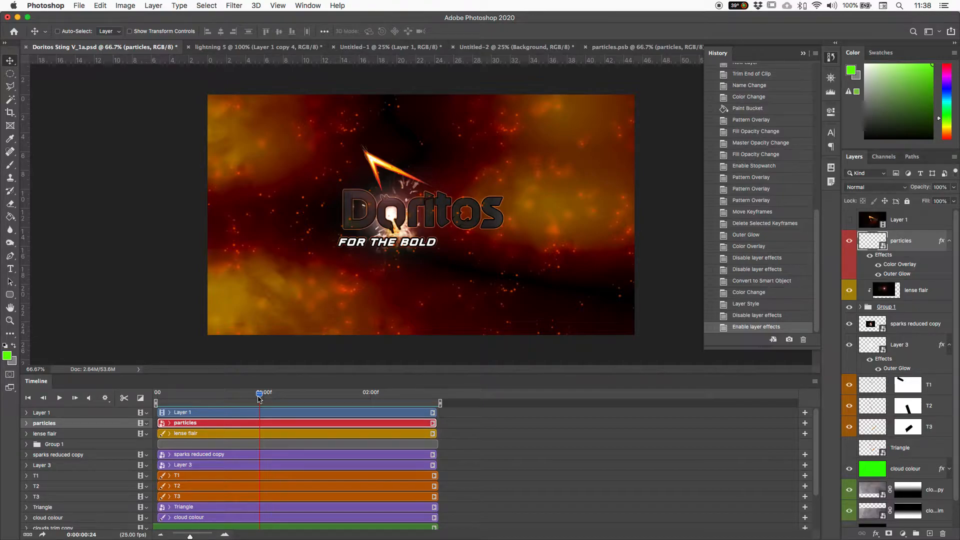
# Return the playhead to the first frame and create a new HDTV 1080p document, 1920 x 1080 px at 72 ppi.
pyautogui.moveTo(259, 394); pyautogui.dragTo(224, 406)
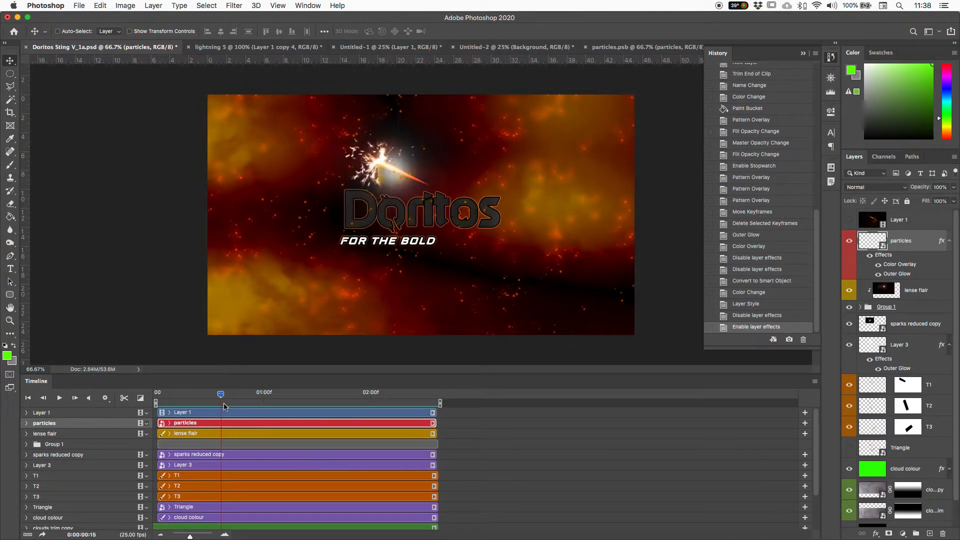
pyautogui.moveTo(224, 396); pyautogui.dragTo(145, 402)
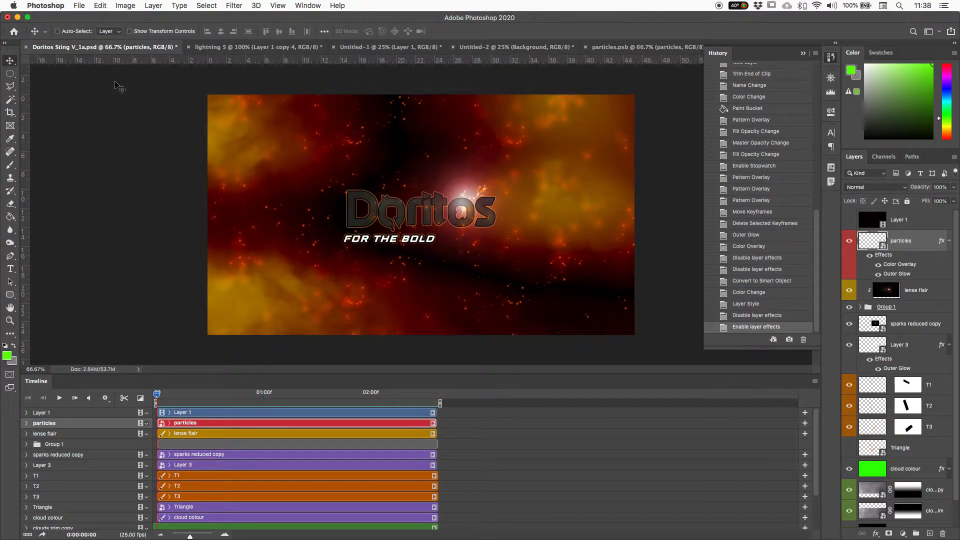
pyautogui.click(79, 5)
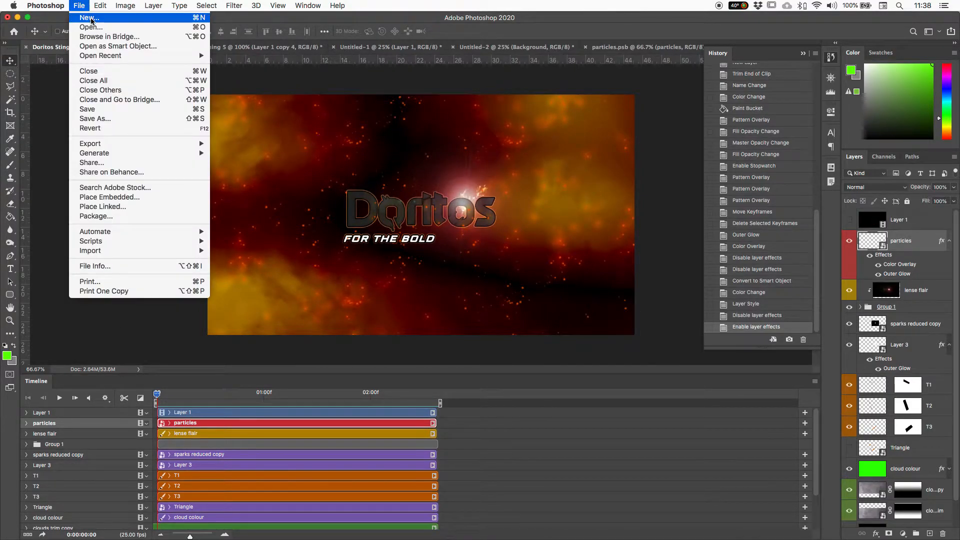
pyautogui.click(85, 18)
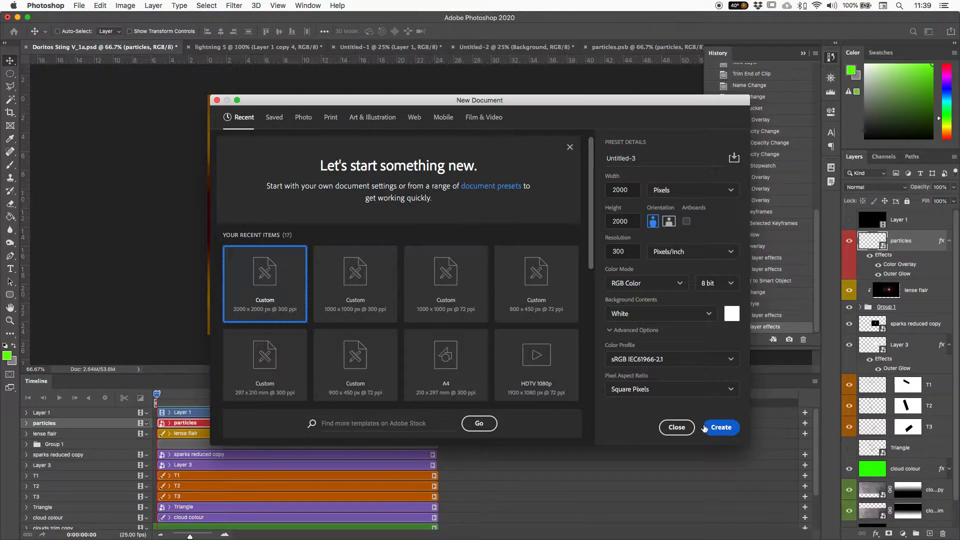
pyautogui.click(475, 118)
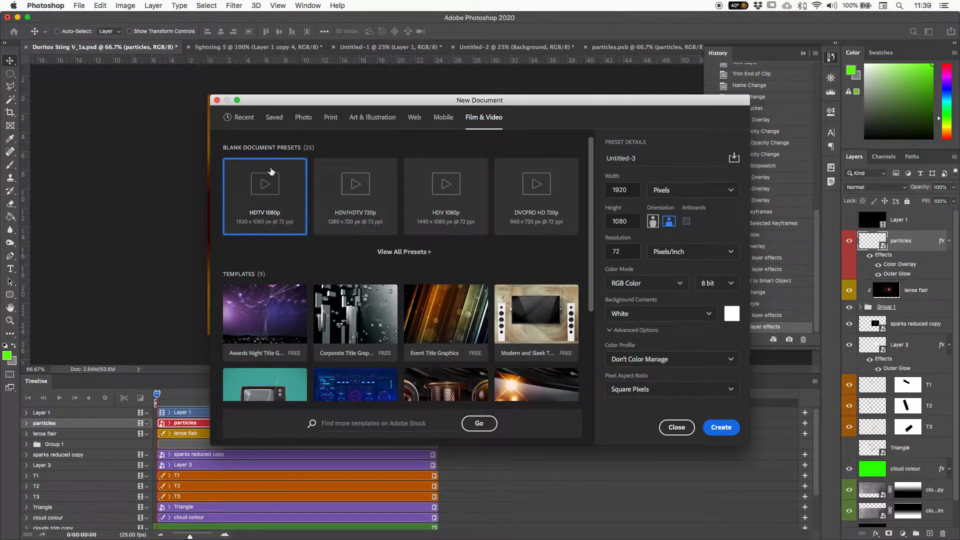
pyautogui.click(715, 428)
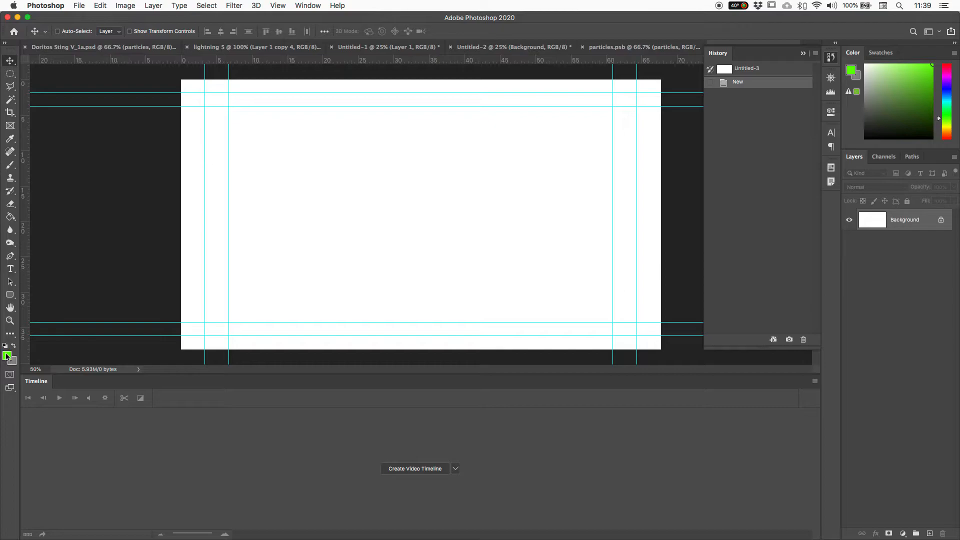
# Reset the foreground and background colours to default black and white, and render Clouds on the Background layer.
pyautogui.press('d')
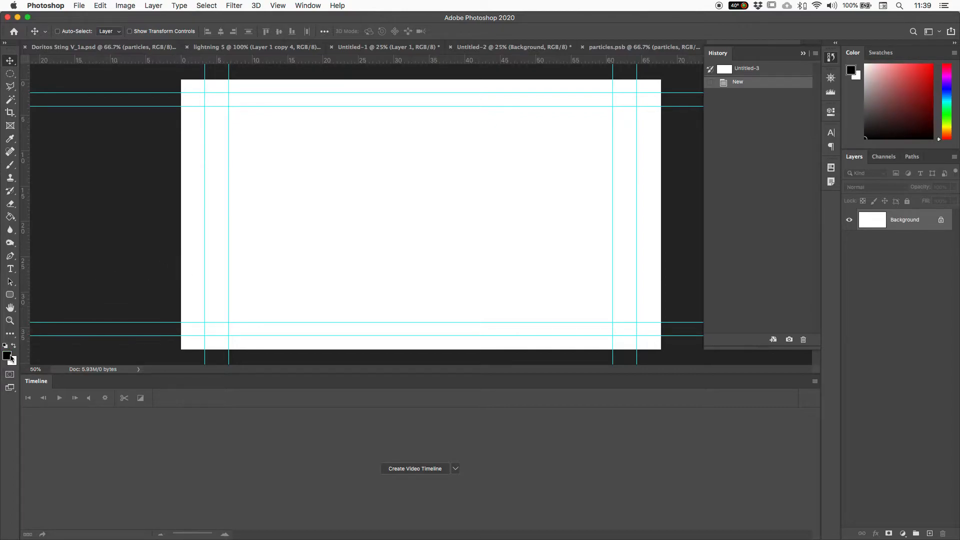
pyautogui.click(233, 5)
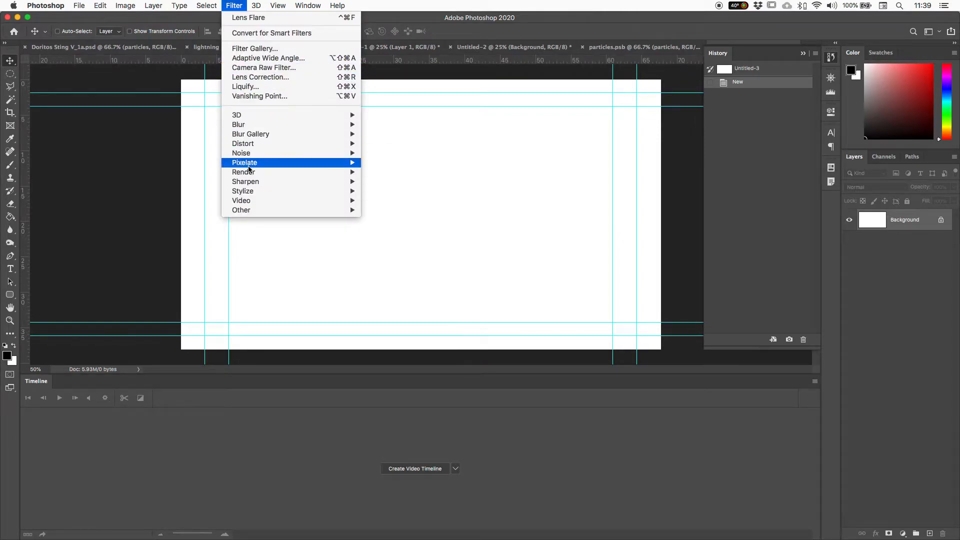
pyautogui.moveTo(248, 173)
pyautogui.click(390, 207)
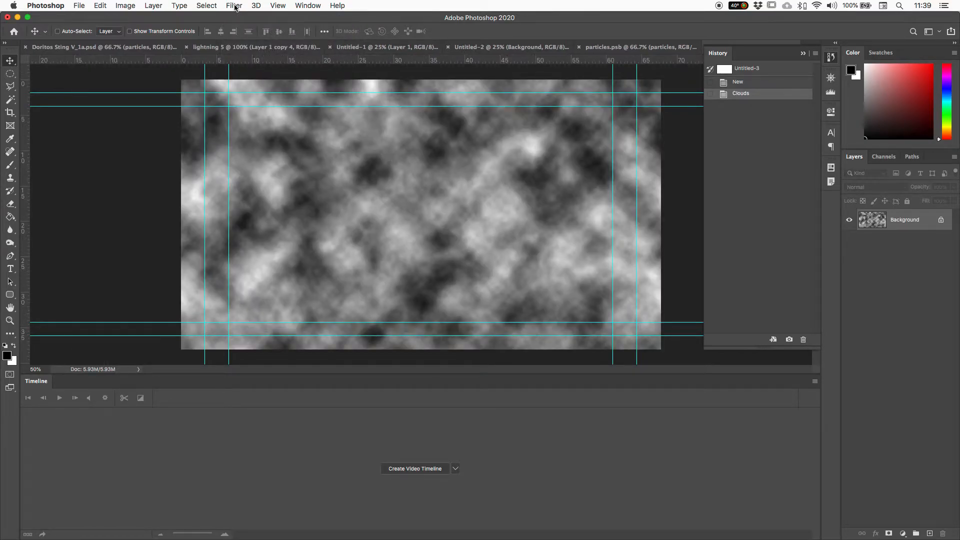
# Apply the Difference Clouds filter to the Background layer four times.
pyautogui.click(235, 7)
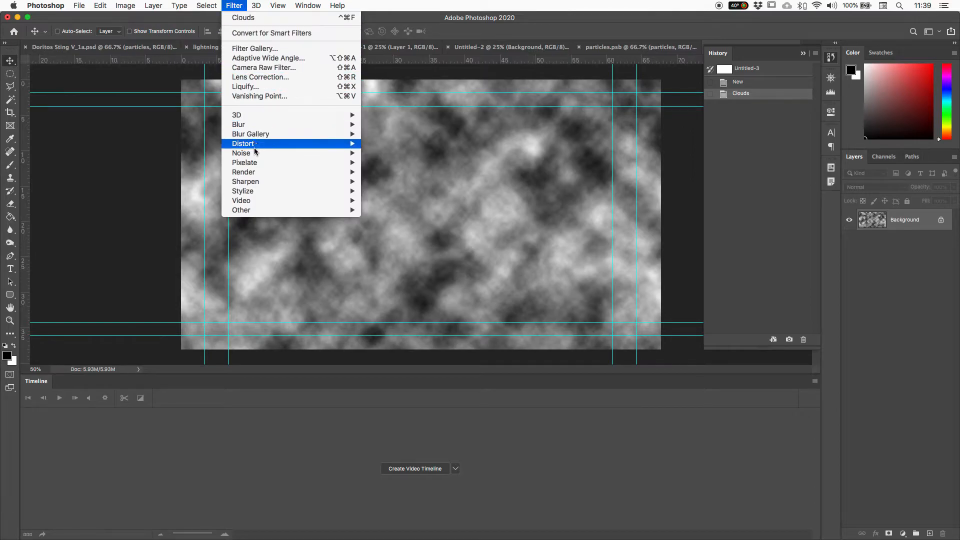
pyautogui.moveTo(254, 176)
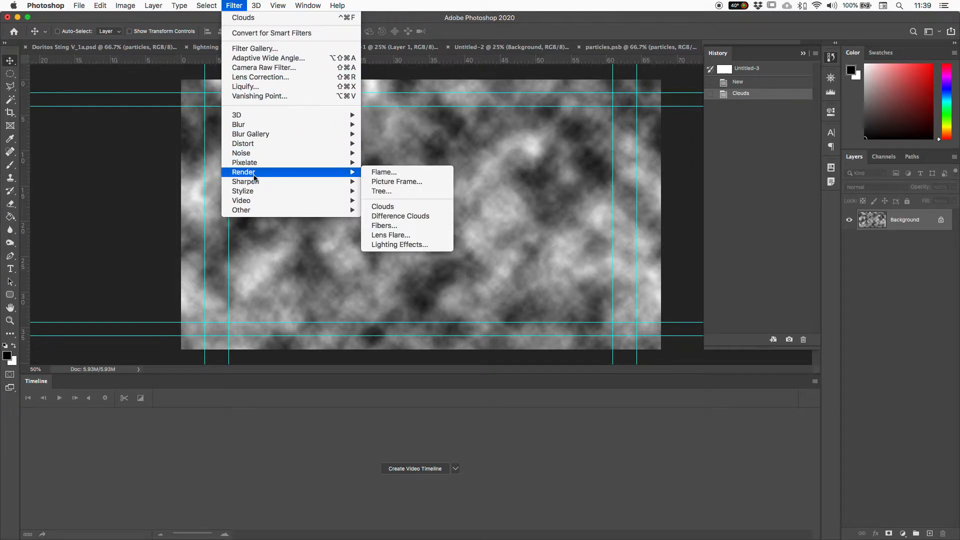
pyautogui.click(417, 217)
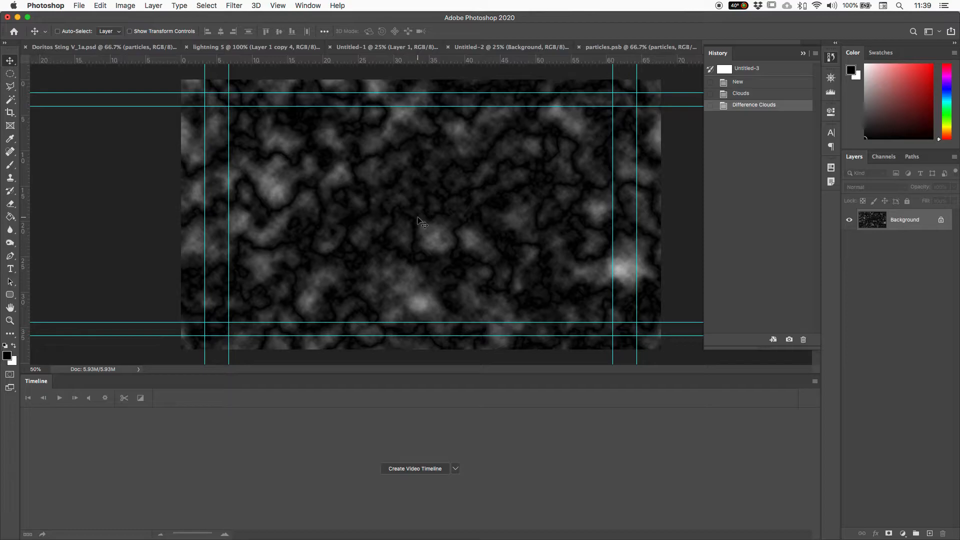
pyautogui.click(234, 6)
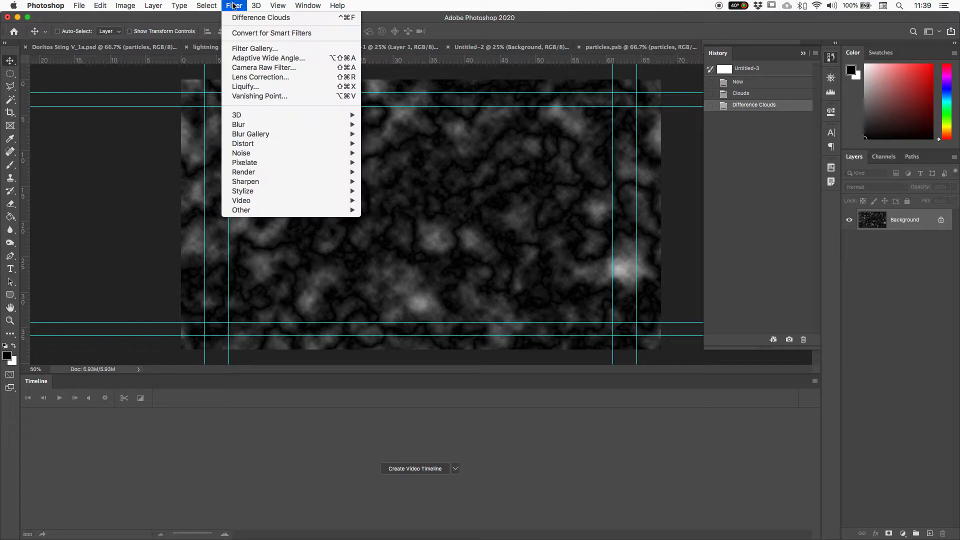
pyautogui.click(252, 20)
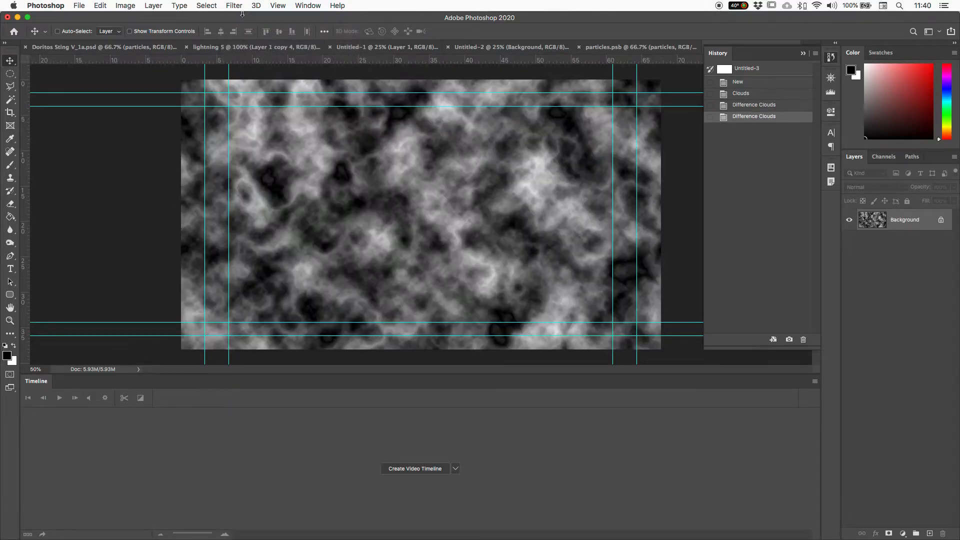
pyautogui.click(237, 9)
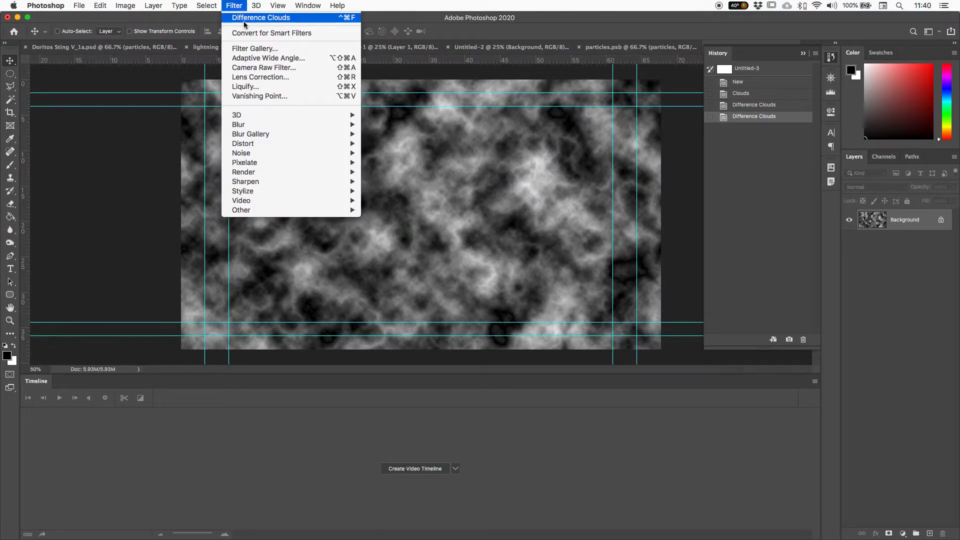
pyautogui.click(252, 18)
pyautogui.click(239, 7)
pyautogui.click(245, 18)
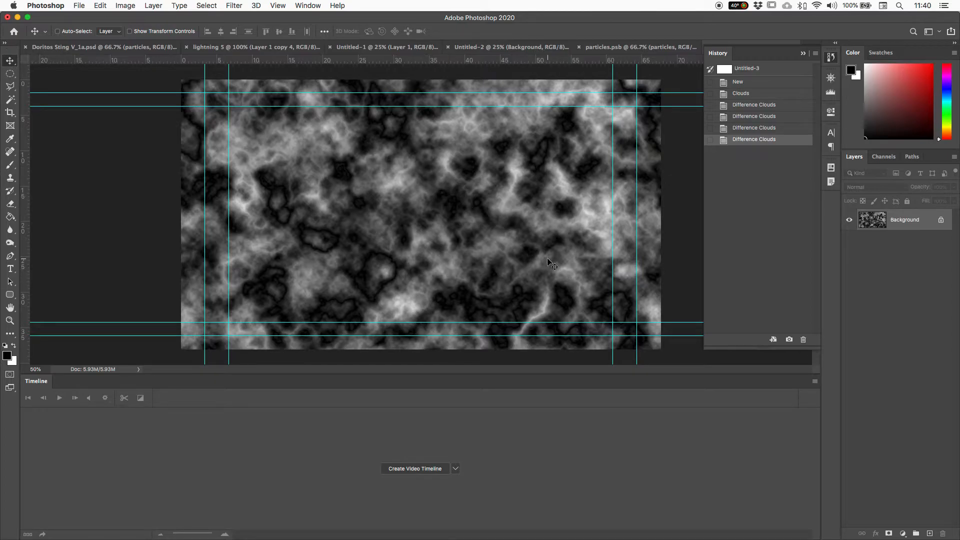
# Soften the cloud texture with a Gaussian Blur of 13.4 pixels radius.
pyautogui.click(232, 6)
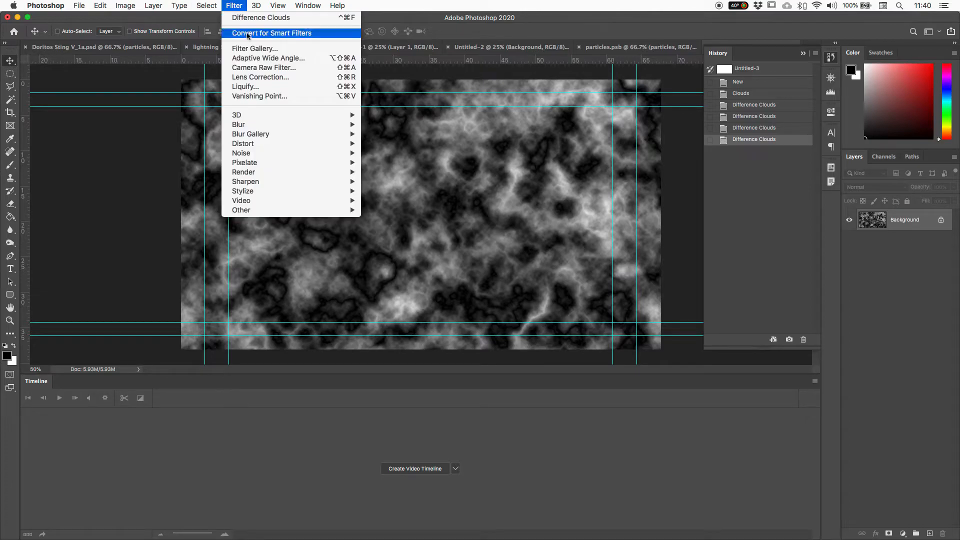
pyautogui.moveTo(253, 128)
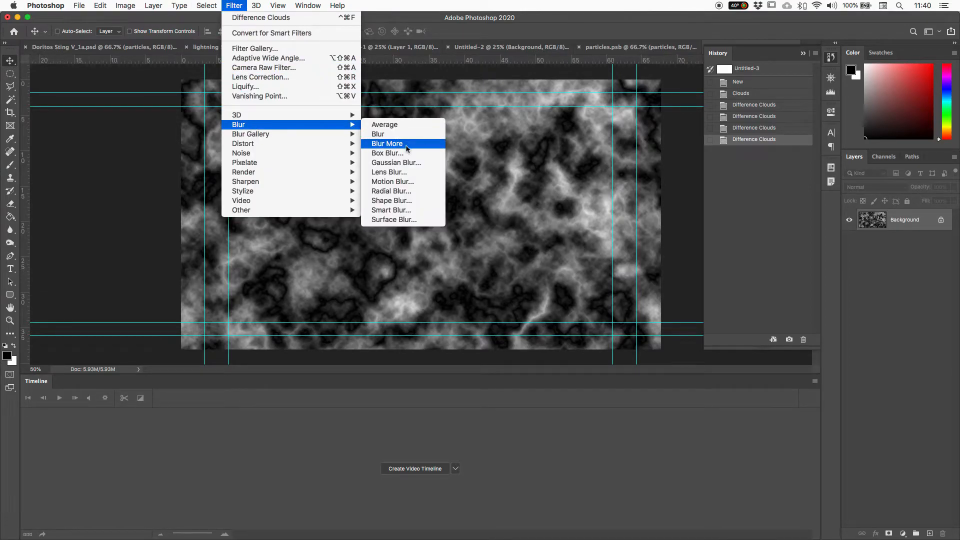
pyautogui.click(414, 163)
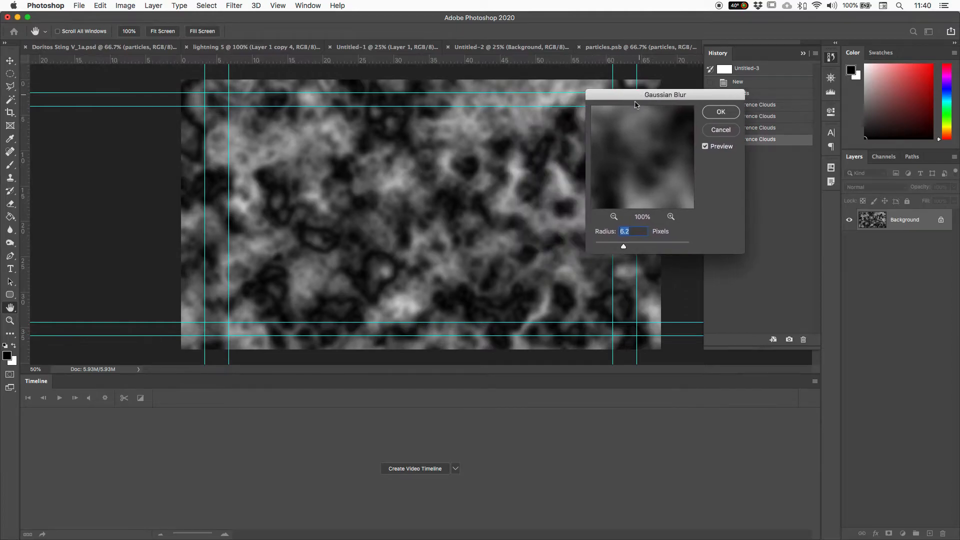
pyautogui.moveTo(624, 247); pyautogui.dragTo(633, 247)
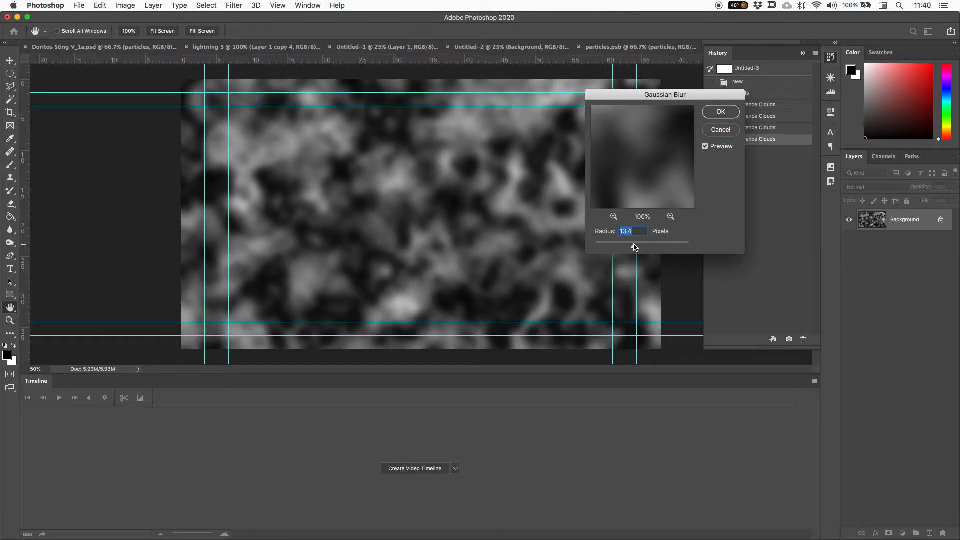
pyautogui.click(711, 112)
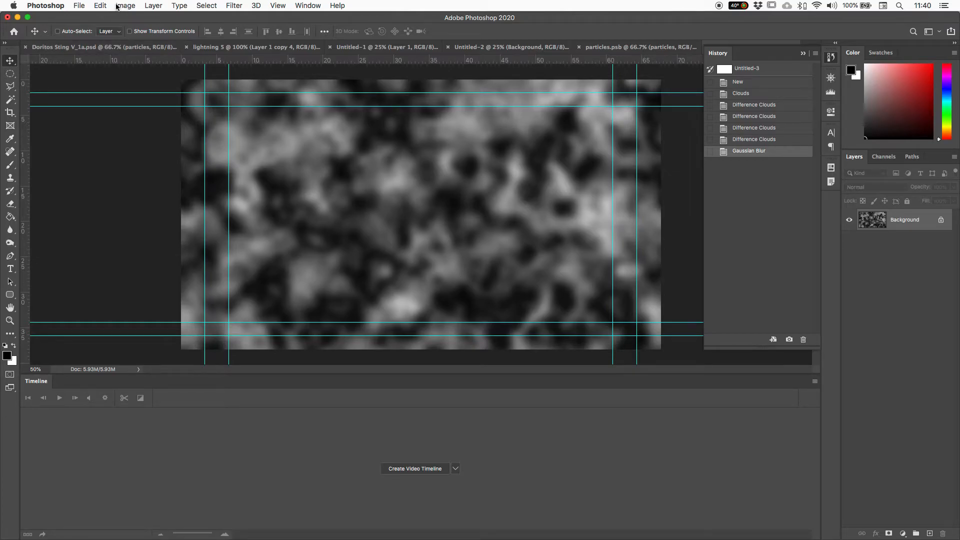
# Save the cloud texture on the computer as dispmap_paerticles.psd in the Doritos Photoshop assets folder, in Photoshop format.
pyautogui.click(79, 6)
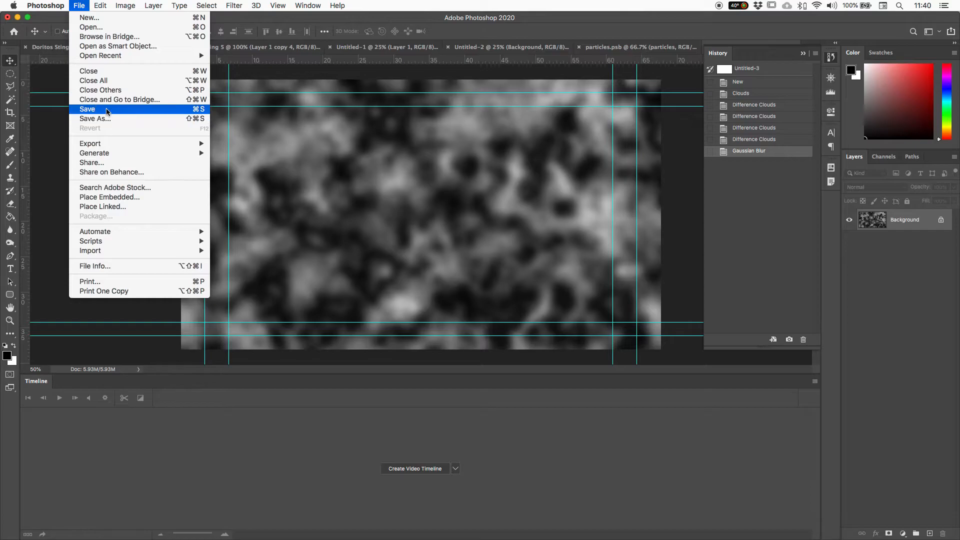
pyautogui.click(107, 110)
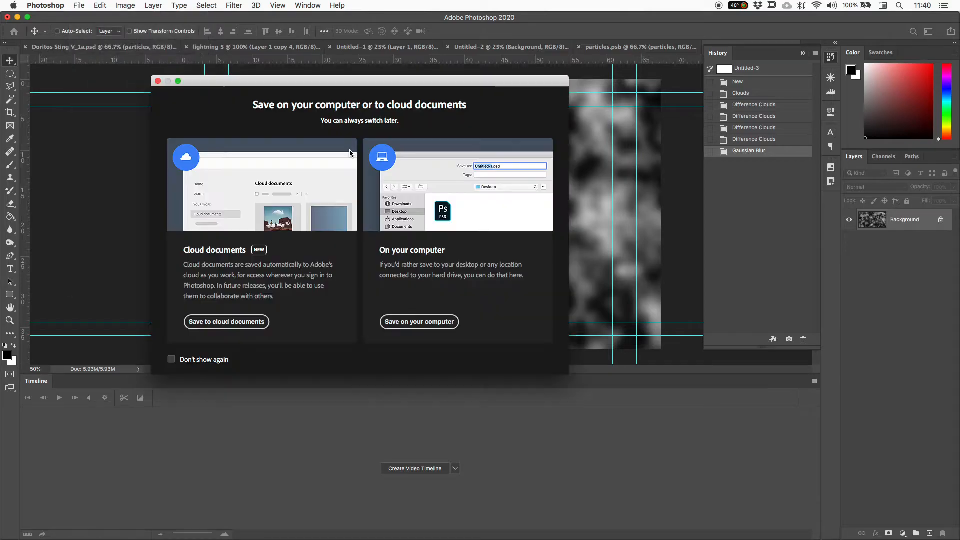
pyautogui.click(425, 322)
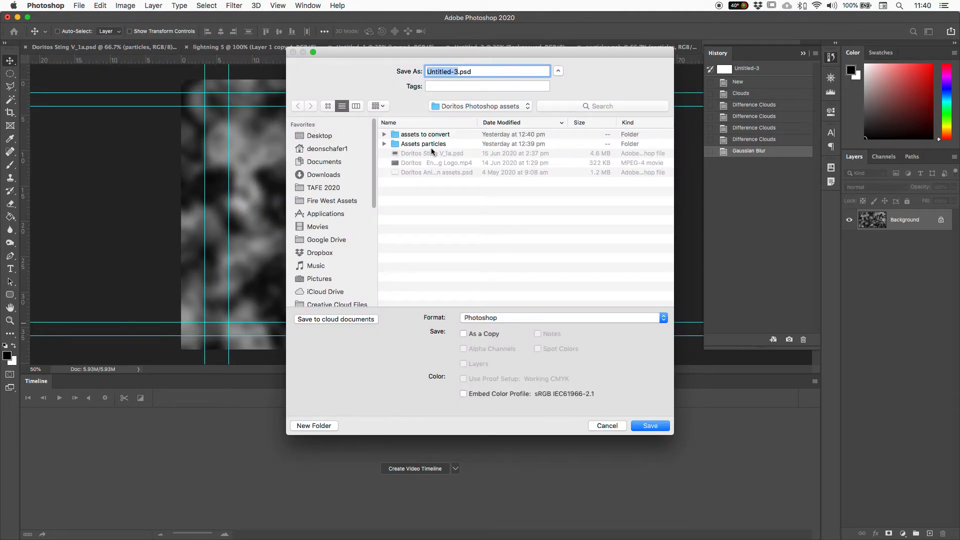
pyautogui.write('dispmap_paerticles')
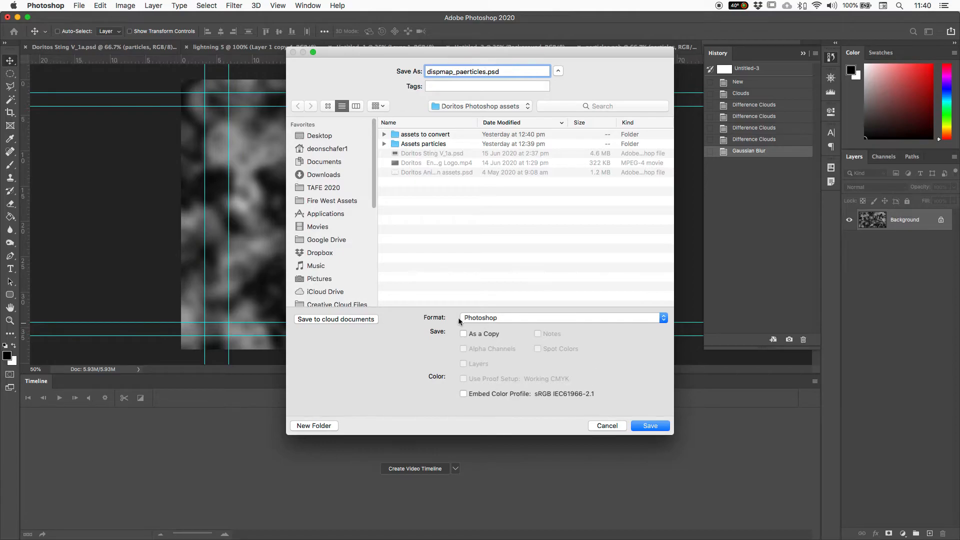
pyautogui.click(652, 425)
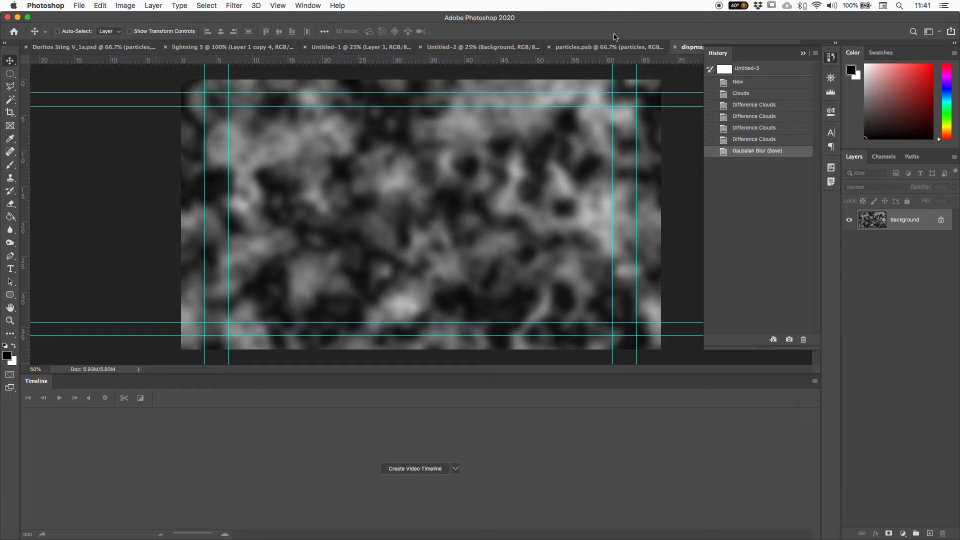
# In Doritos Sting V_1a.psd, start a Displace filter on the particles layer with horizontal scale 50 and vertical scale 5.
pyautogui.click(93, 48)
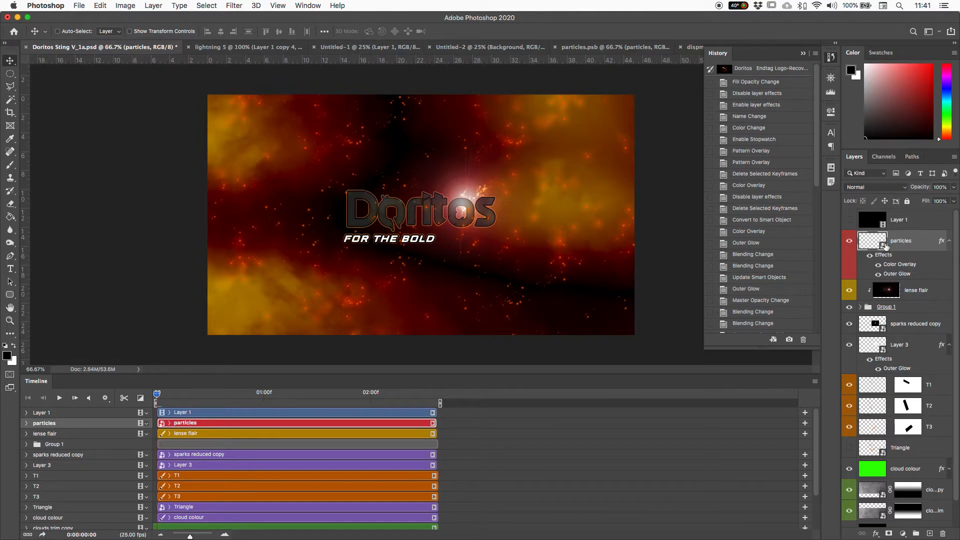
pyautogui.click(233, 6)
pyautogui.click(234, 5)
pyautogui.click(234, 5)
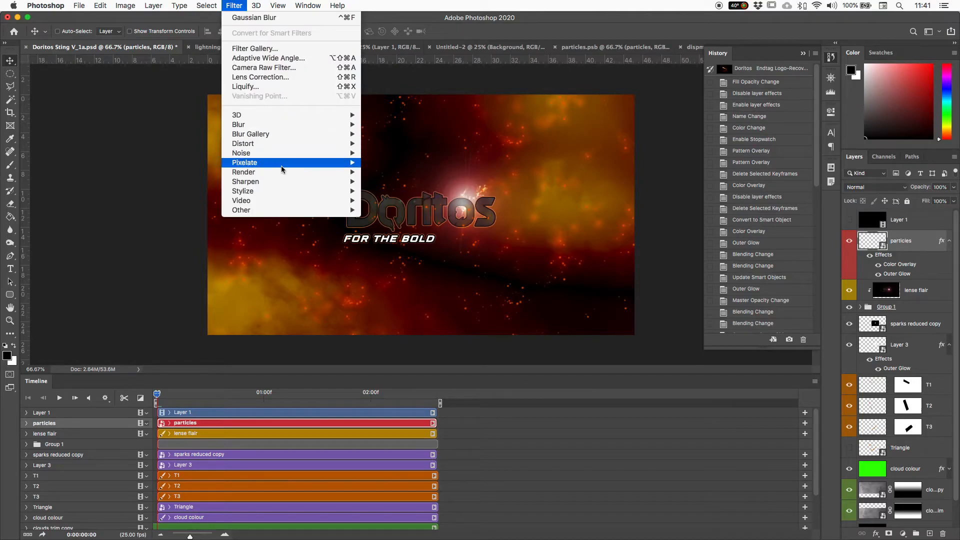
pyautogui.moveTo(272, 146)
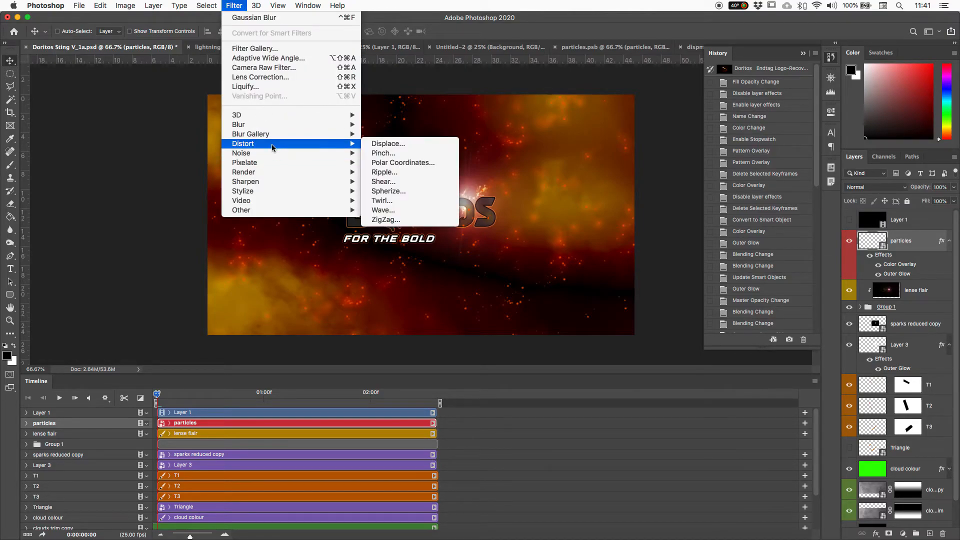
pyautogui.click(386, 145)
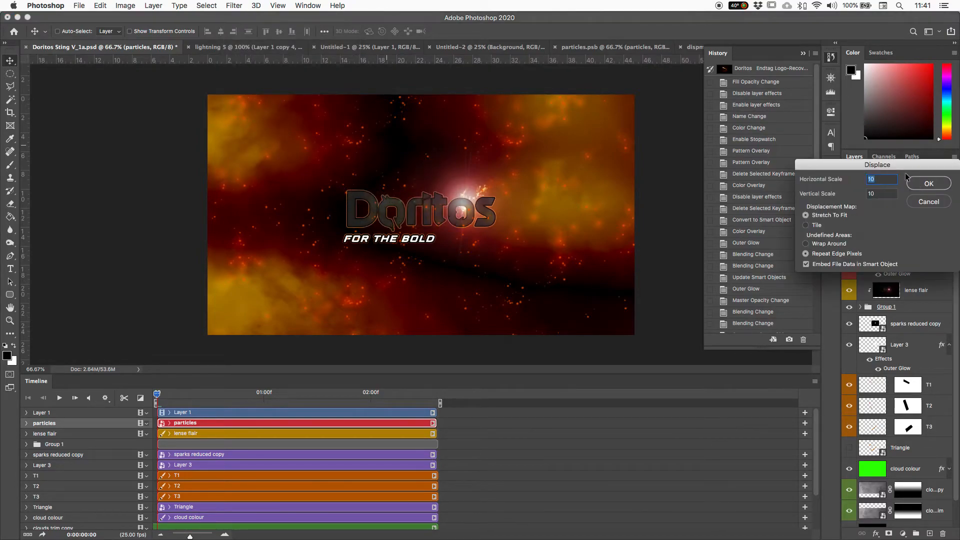
pyautogui.moveTo(893, 167); pyautogui.dragTo(638, 146)
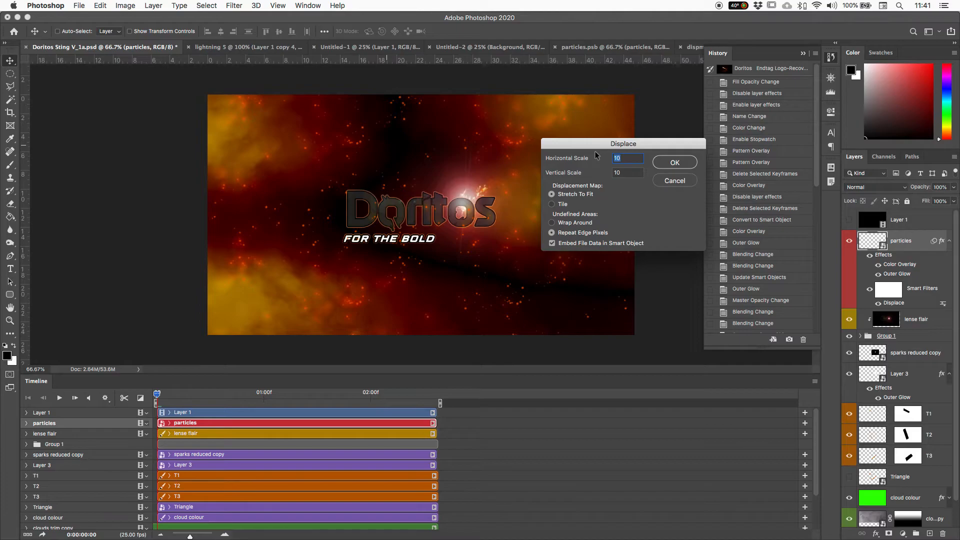
pyautogui.write('50')
pyautogui.press('Tab')
pyautogui.write('5')
pyautogui.click(675, 163)
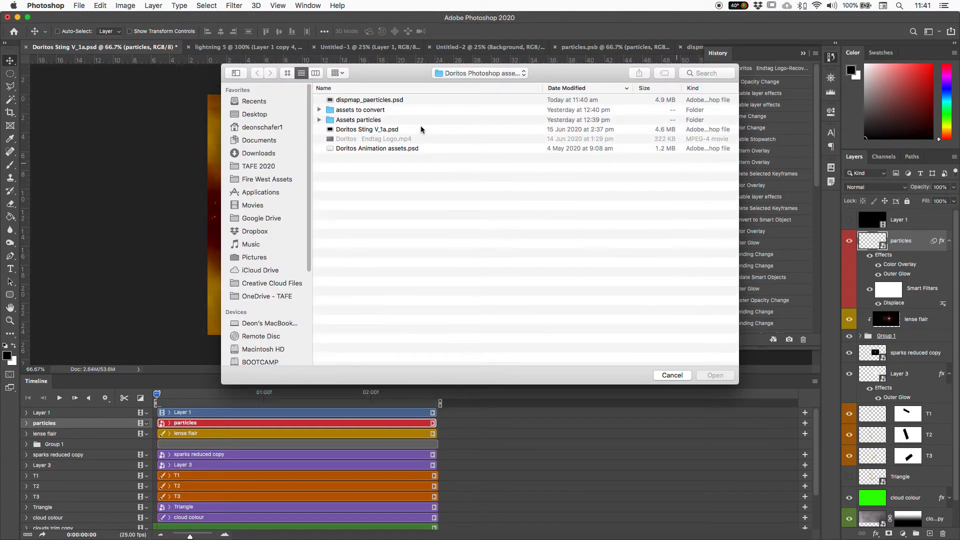
# Load dispmap_paerticles.psd as the displacement map for the particles layer and play the animation to preview it.
pyautogui.click(375, 101)
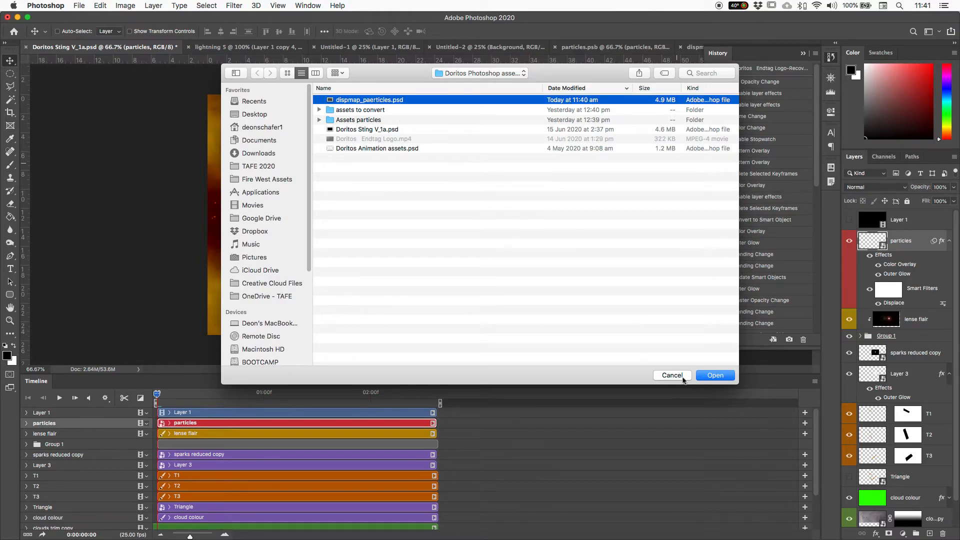
pyautogui.click(717, 379)
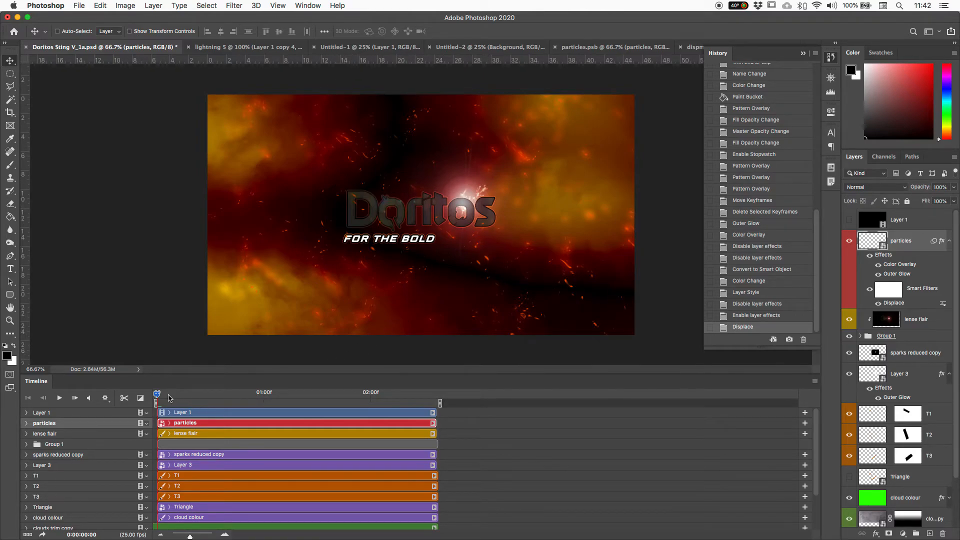
pyautogui.press('space')
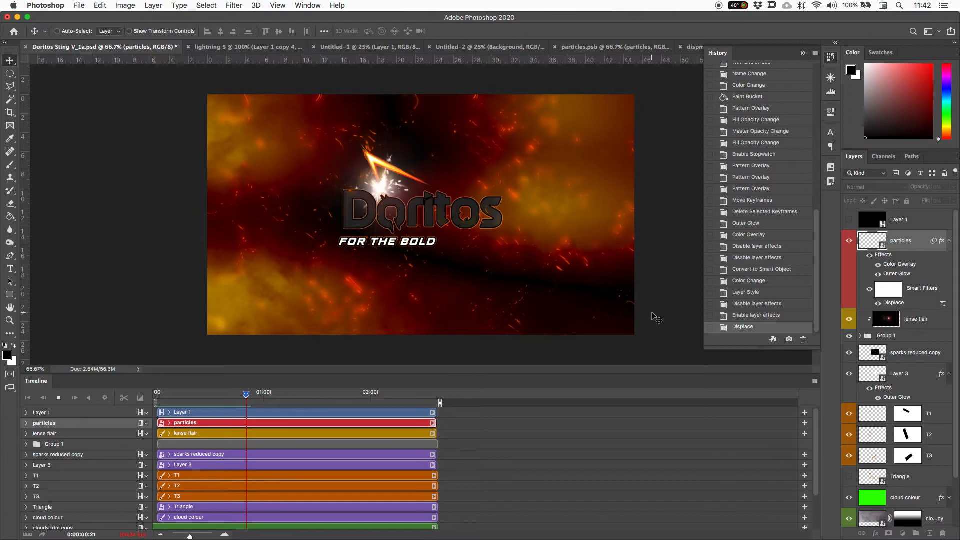
# Set the particles layer's Displace filter to horizontal scale 20 and vertical scale 20, with dispmap_paerticles.psd as the displacement map.
pyautogui.press('space')
pyautogui.click(887, 290)
pyautogui.doubleClick(890, 305)
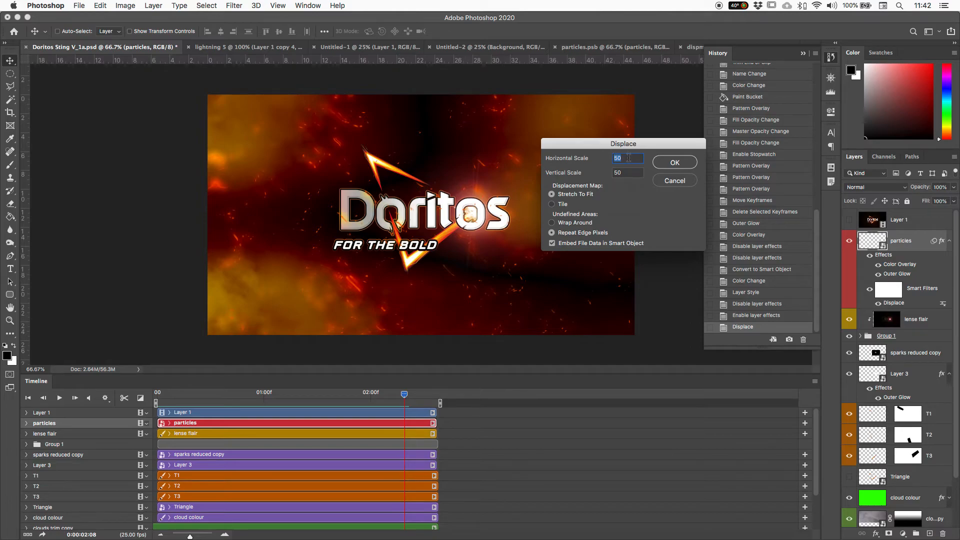
pyautogui.write('20')
pyautogui.press('Tab')
pyautogui.write('20')
pyautogui.click(671, 161)
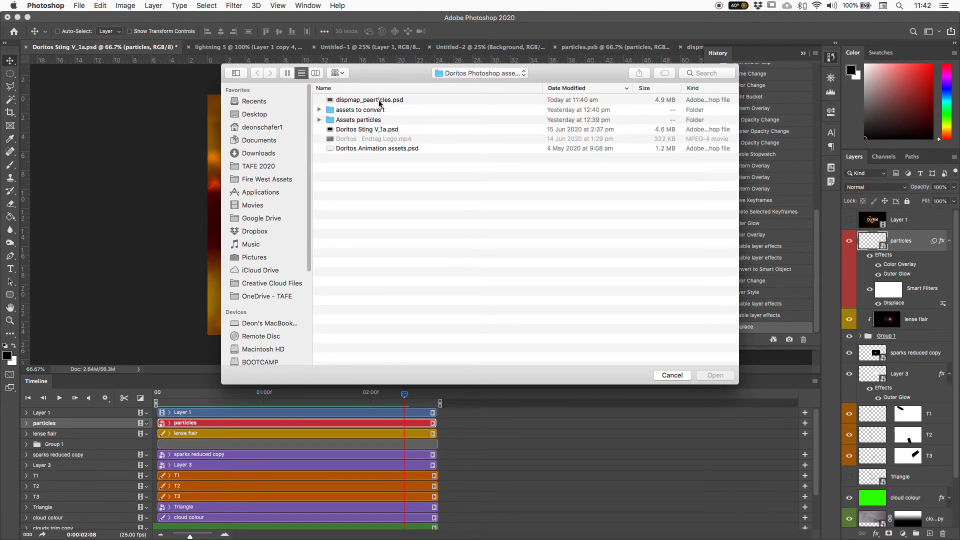
pyautogui.click(379, 103)
pyautogui.click(713, 376)
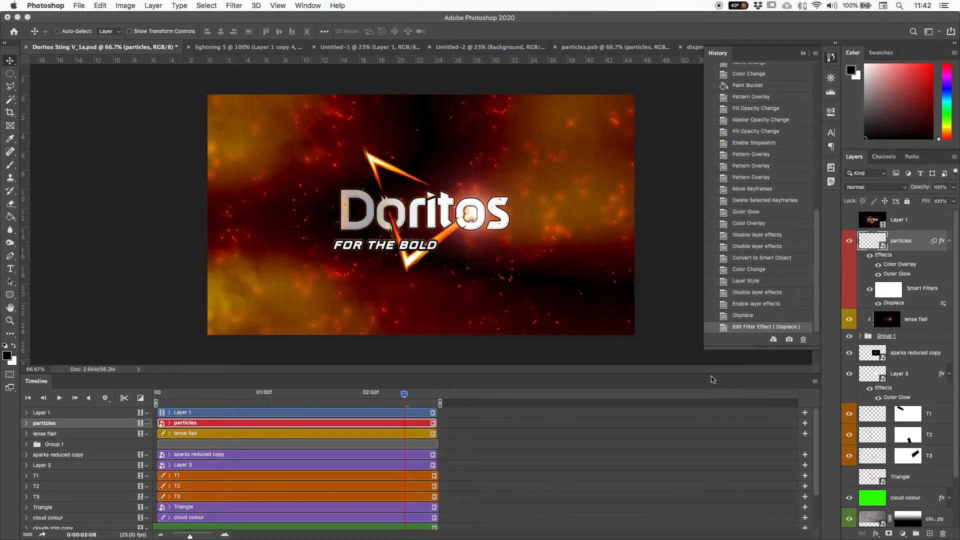
# Scrub and play the animation to check the reduced particle displacement, and return to the first frame.
pyautogui.moveTo(367, 395); pyautogui.dragTo(417, 400)
pyautogui.click(370, 403)
pyautogui.press('space')
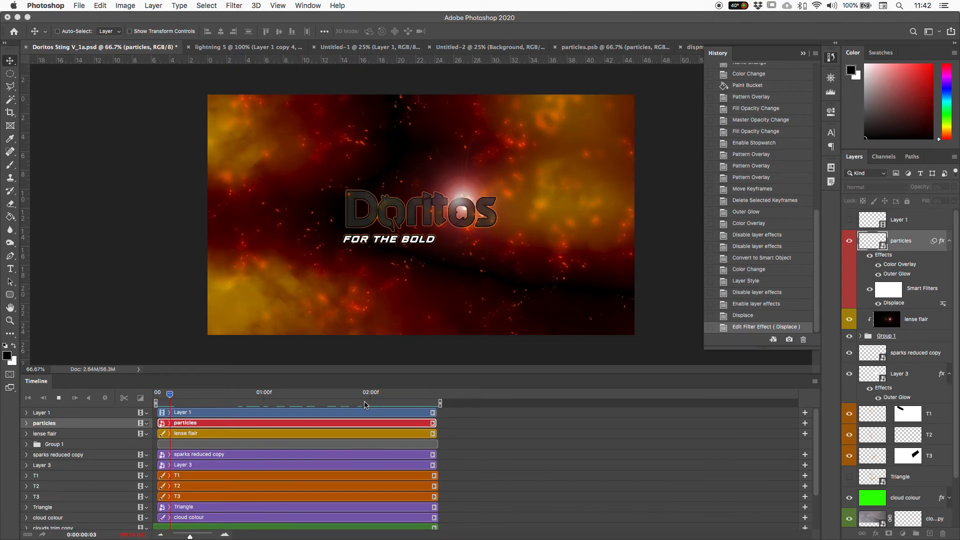
pyautogui.press('space')
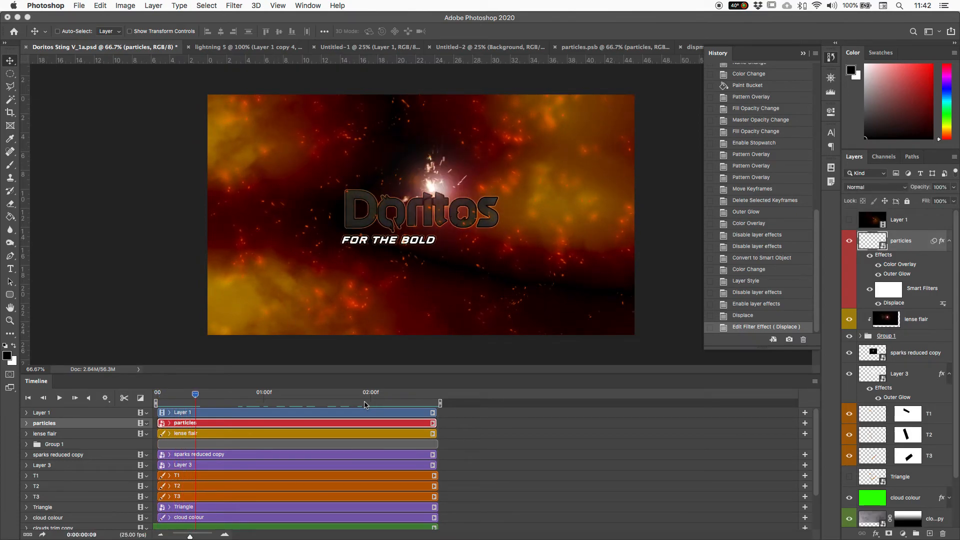
pyautogui.moveTo(199, 399); pyautogui.dragTo(366, 402)
pyautogui.press('Home')
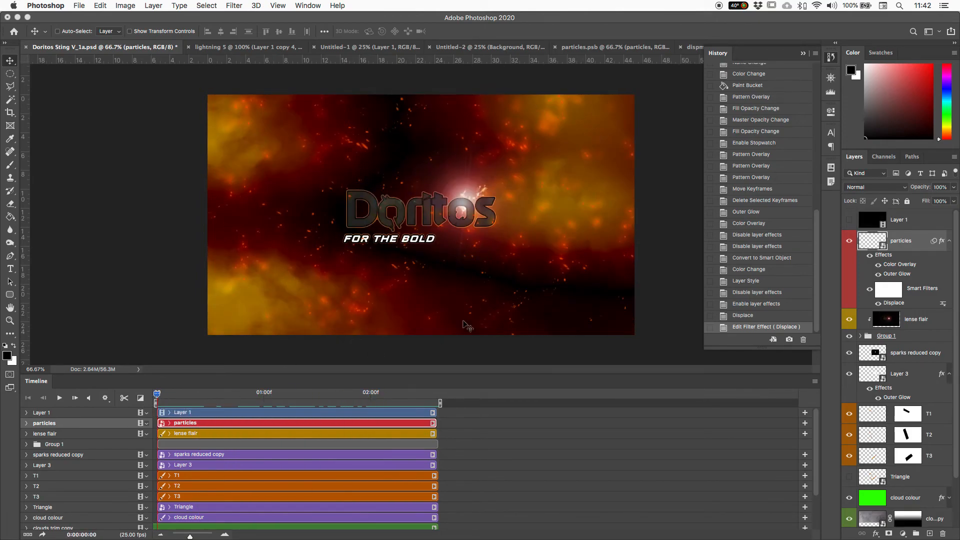
# Move the particles layer directly above the cloud colour layer, below Triangle, and play the animation to preview it.
pyautogui.press('super+minus')
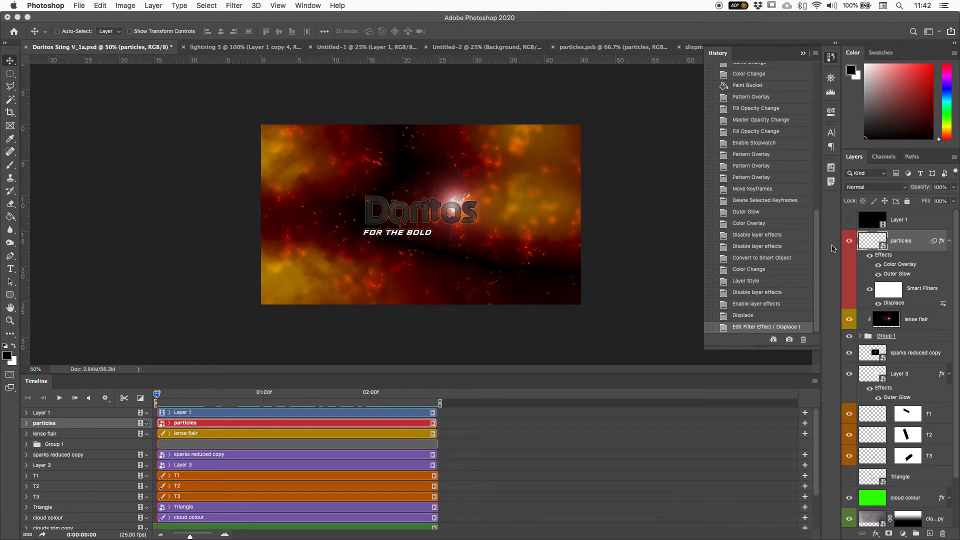
pyautogui.moveTo(896, 251); pyautogui.dragTo(889, 488)
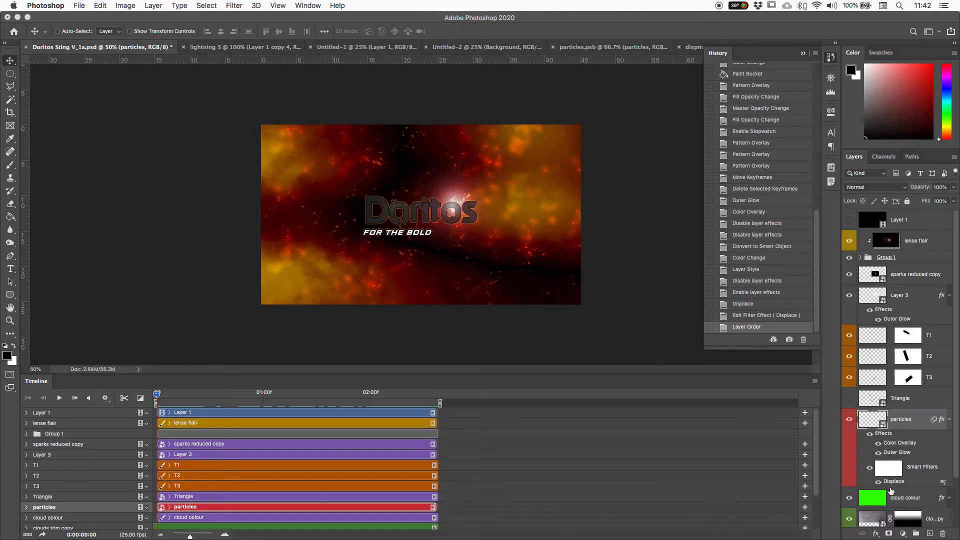
pyautogui.press('space')
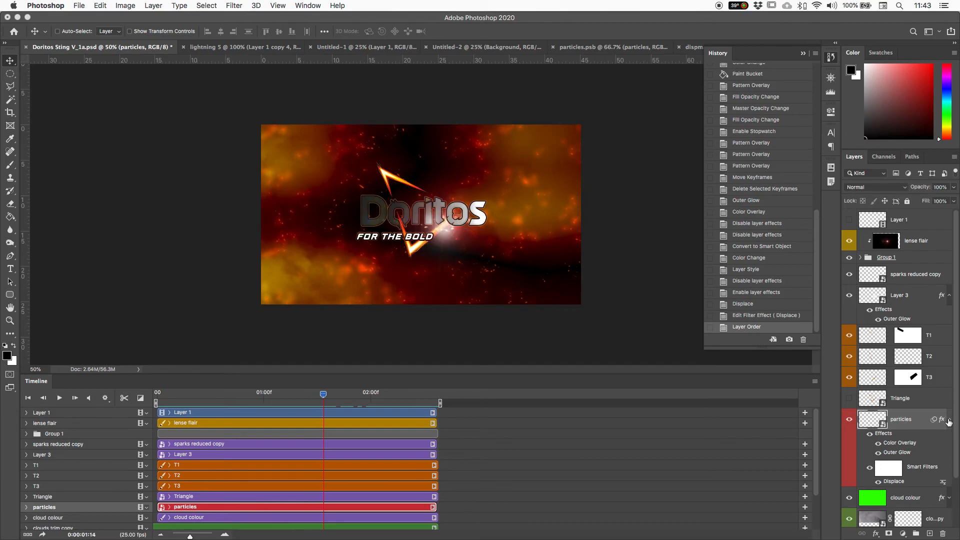
# Collapse the particles layer's effects, move the layer between T3 and Triangle, and play the animation to check it.
pyautogui.click(949, 422)
pyautogui.moveTo(890, 425); pyautogui.dragTo(908, 394)
pyautogui.press('space')
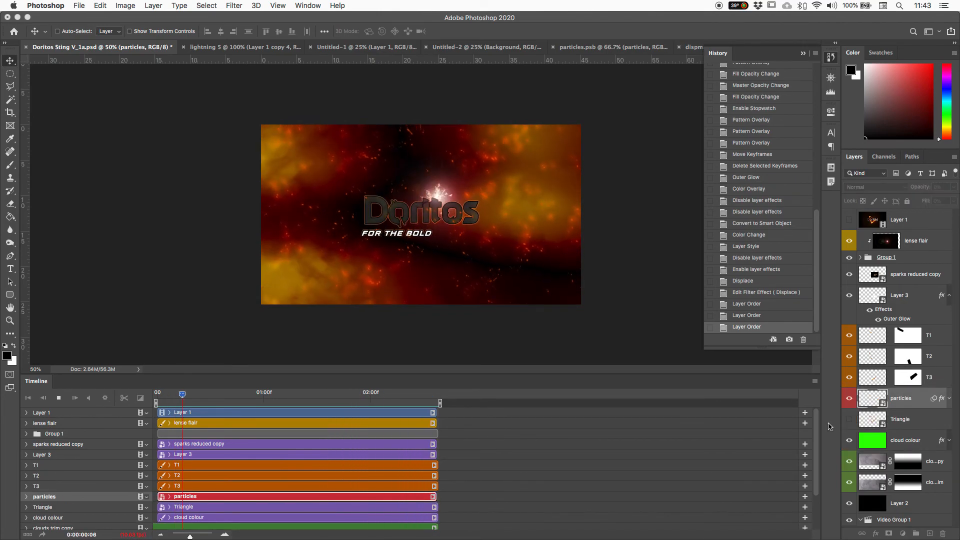
pyautogui.press('space')
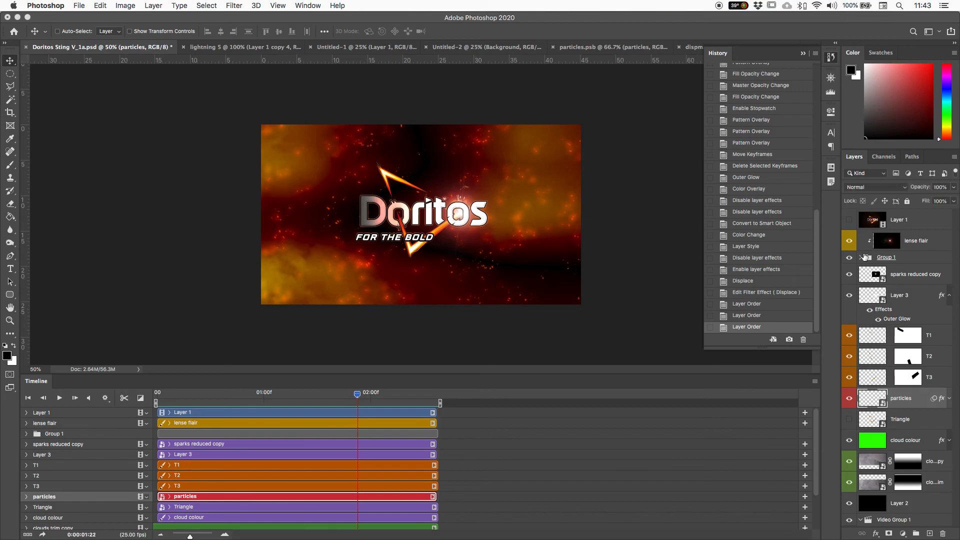